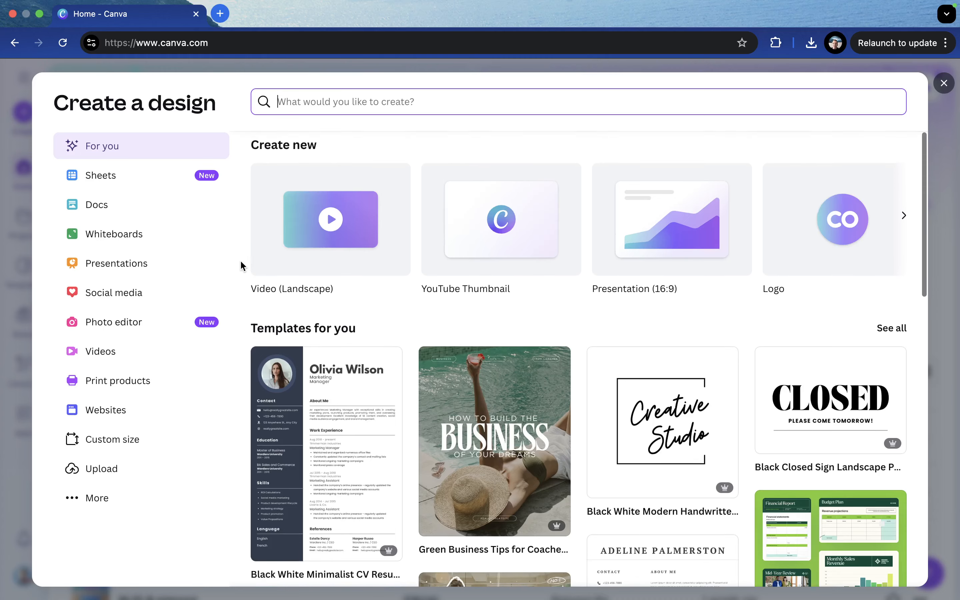
Create a new blank design at the recent custom size of 8.5 × 11 in
scroll(236, 330, down, 2)
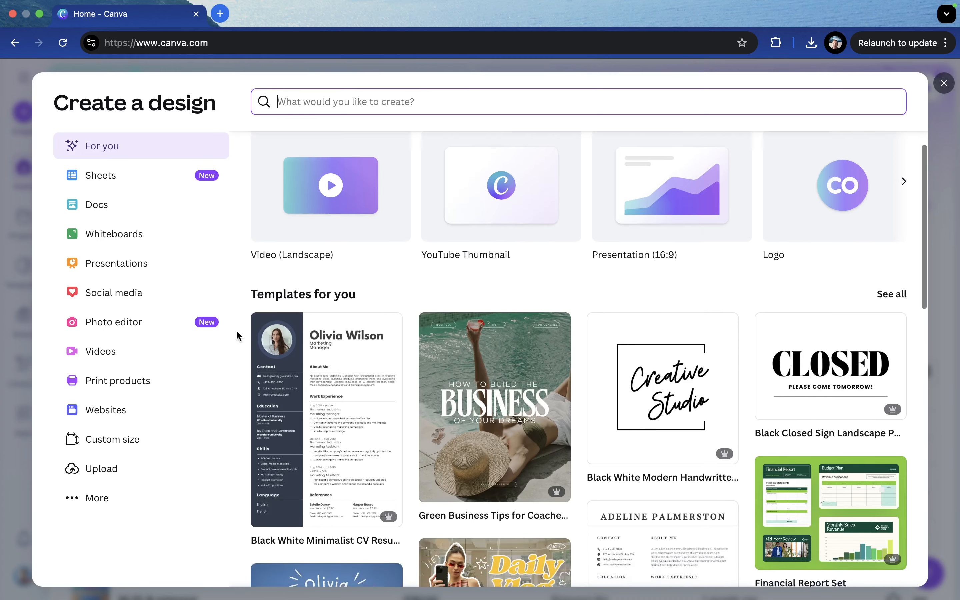
click(133, 440)
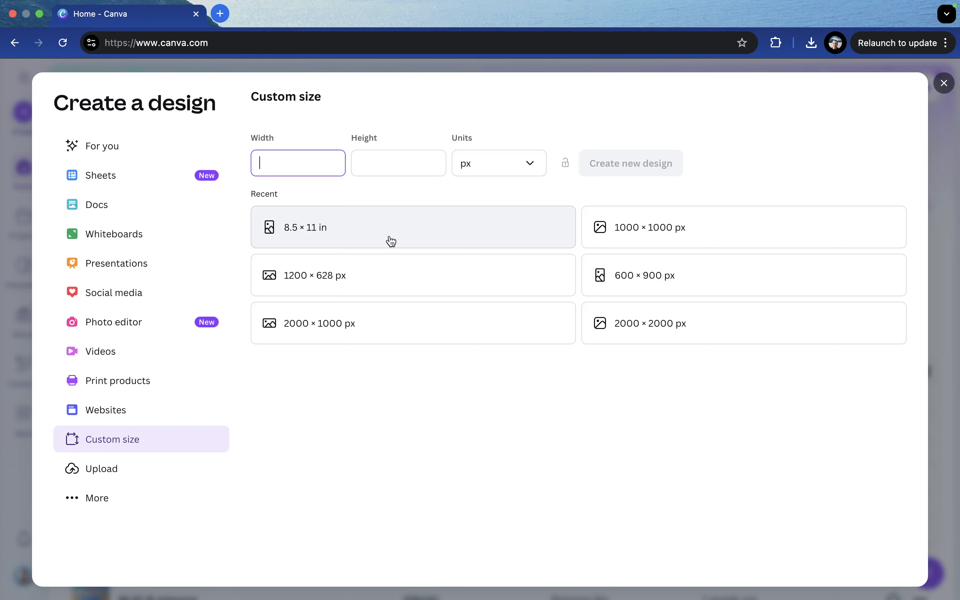
click(363, 229)
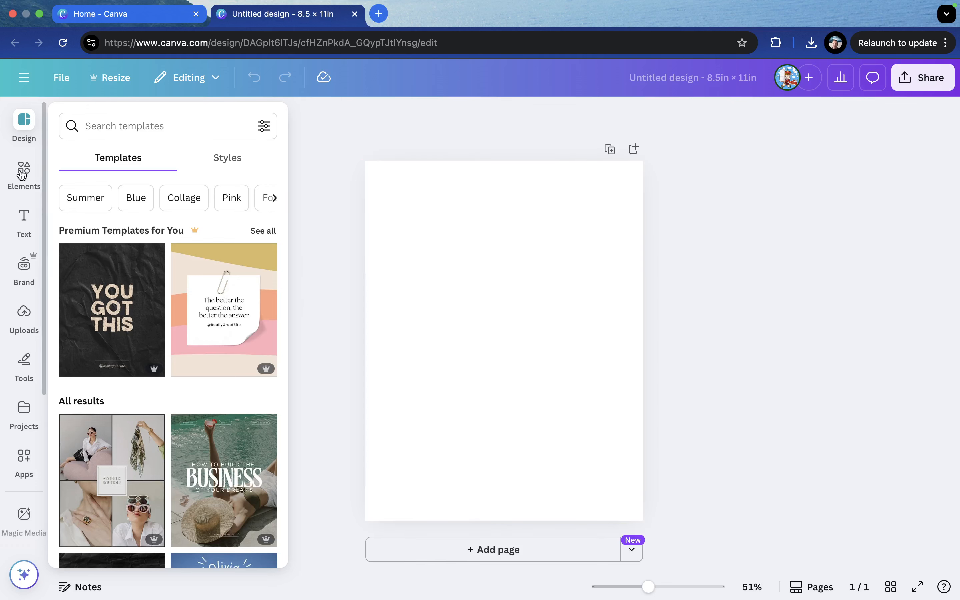
Search the elements library for animals
click(22, 311)
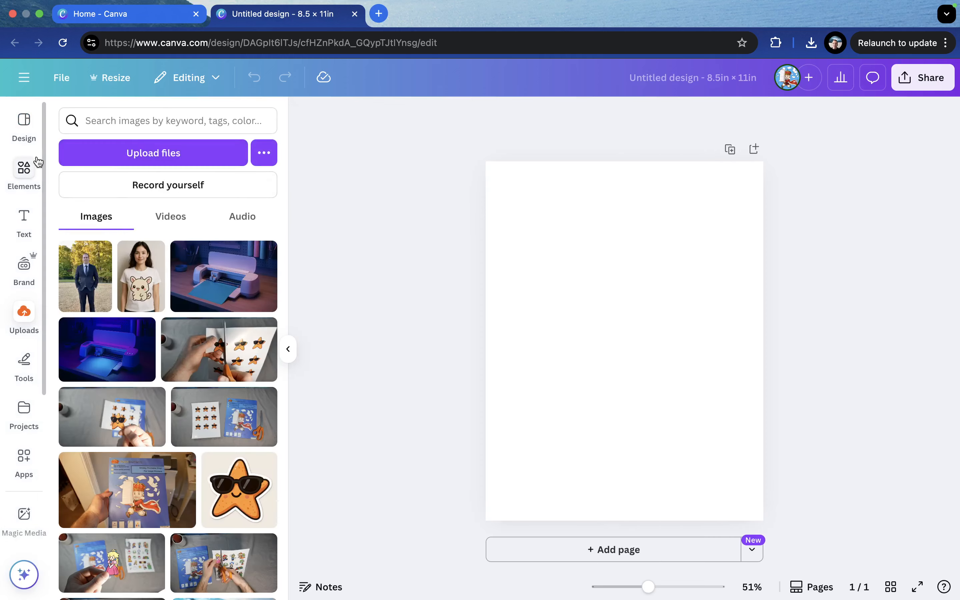
click(25, 169)
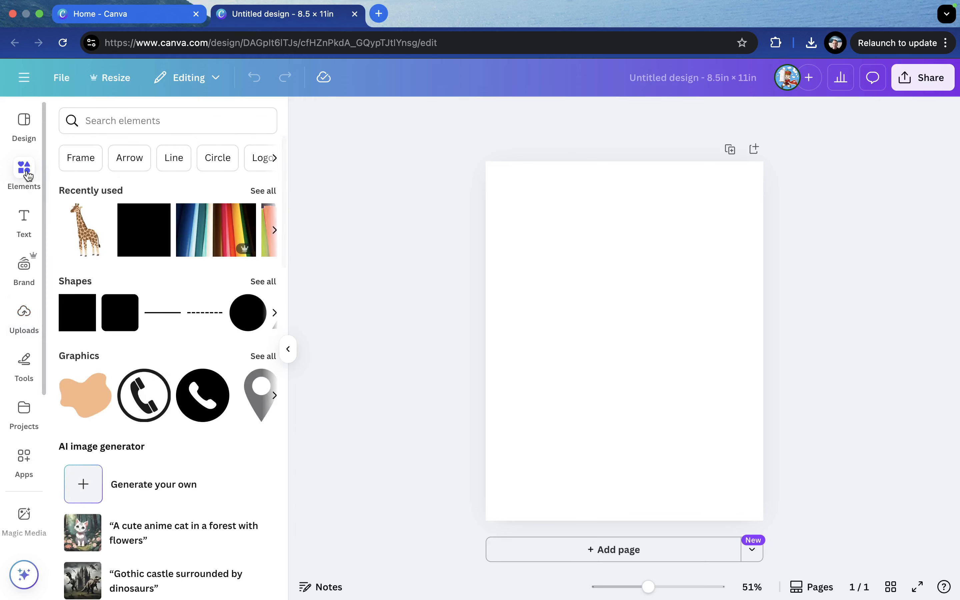
click(144, 122)
text(an)
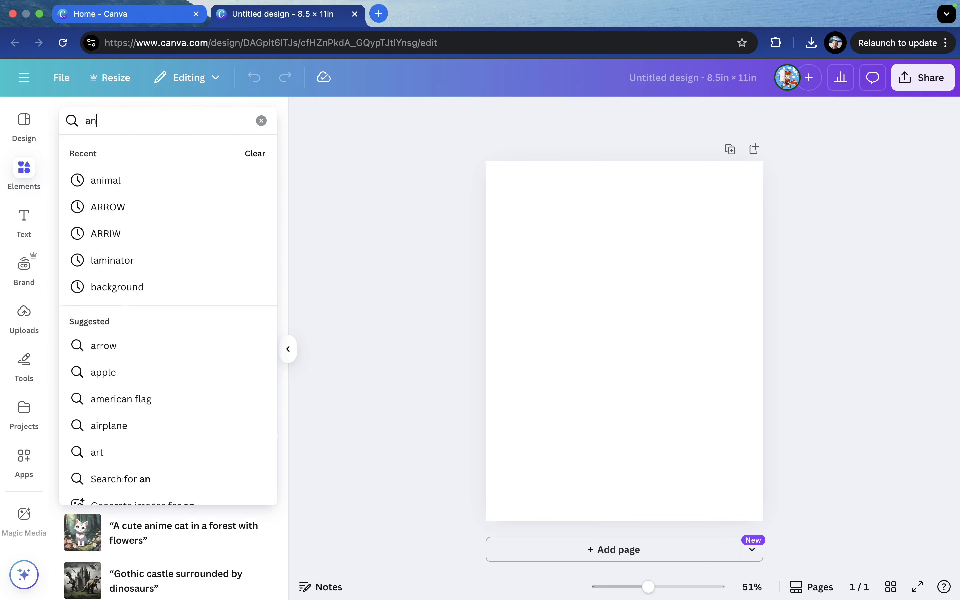
text(imals)
key(Return)
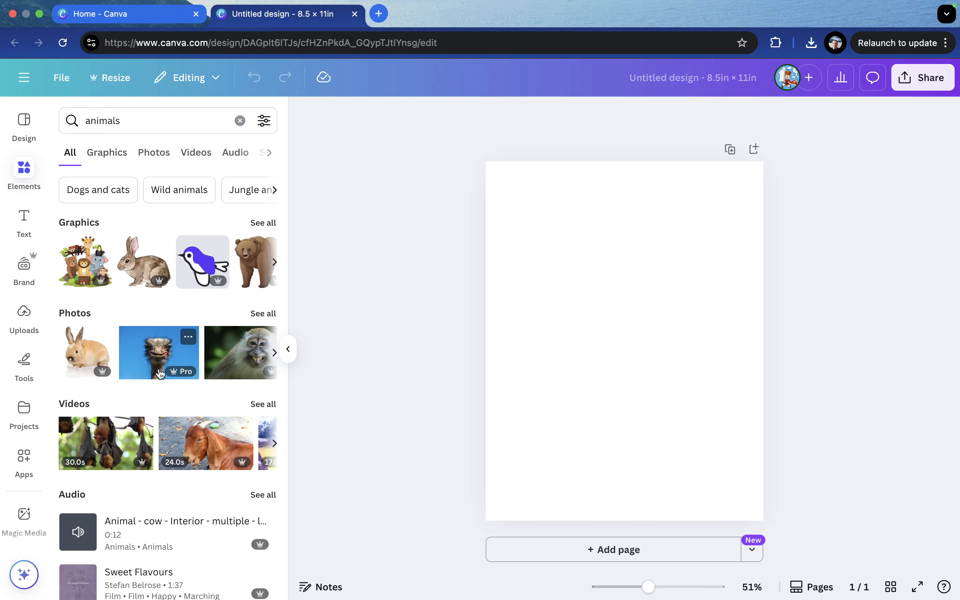
Show only graphics in the animal results and filter them by price to free items
scroll(160, 369, down, 1)
scroll(160, 374, up, 1)
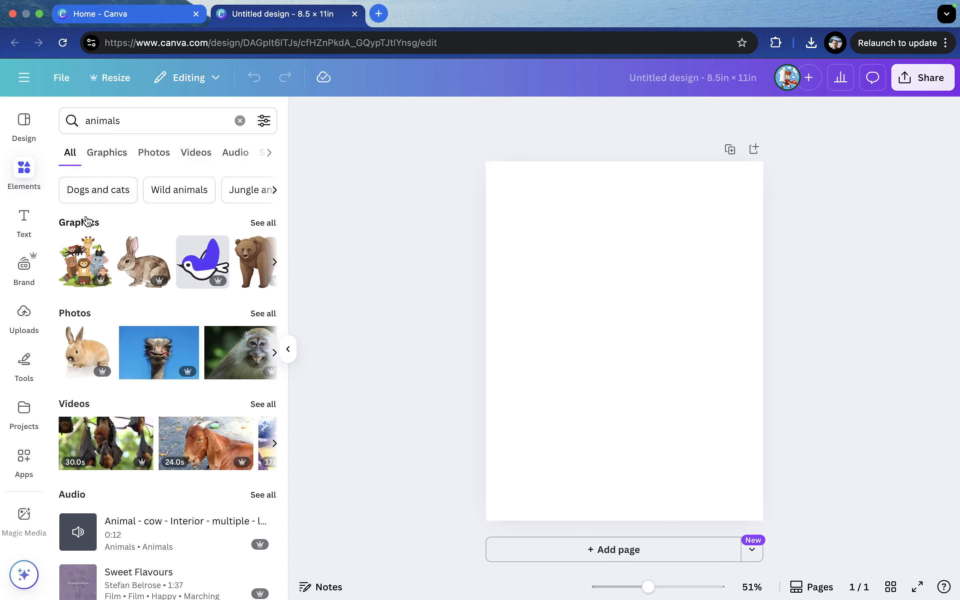
scroll(131, 223, down, 1)
scroll(131, 223, up, 1)
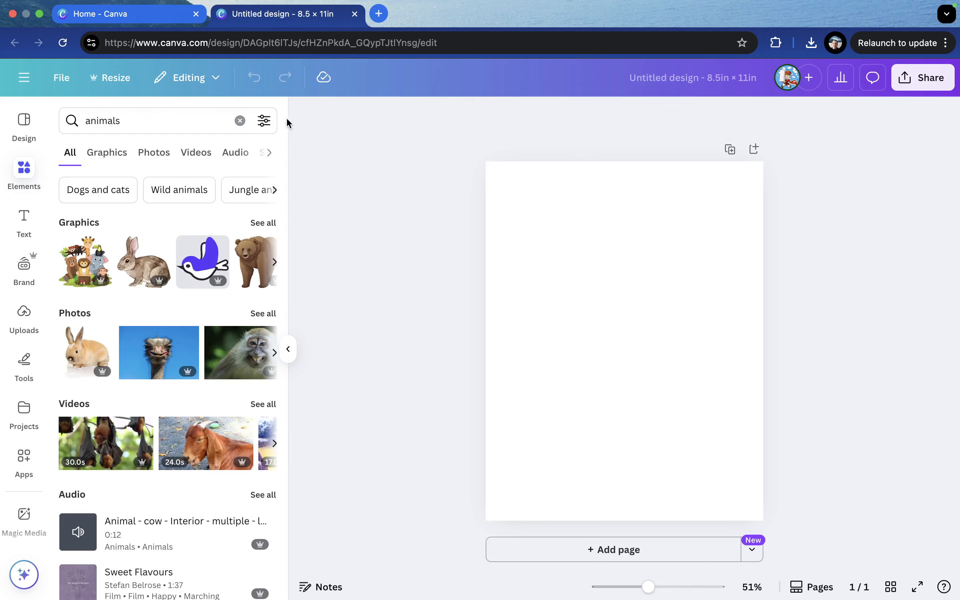
click(113, 154)
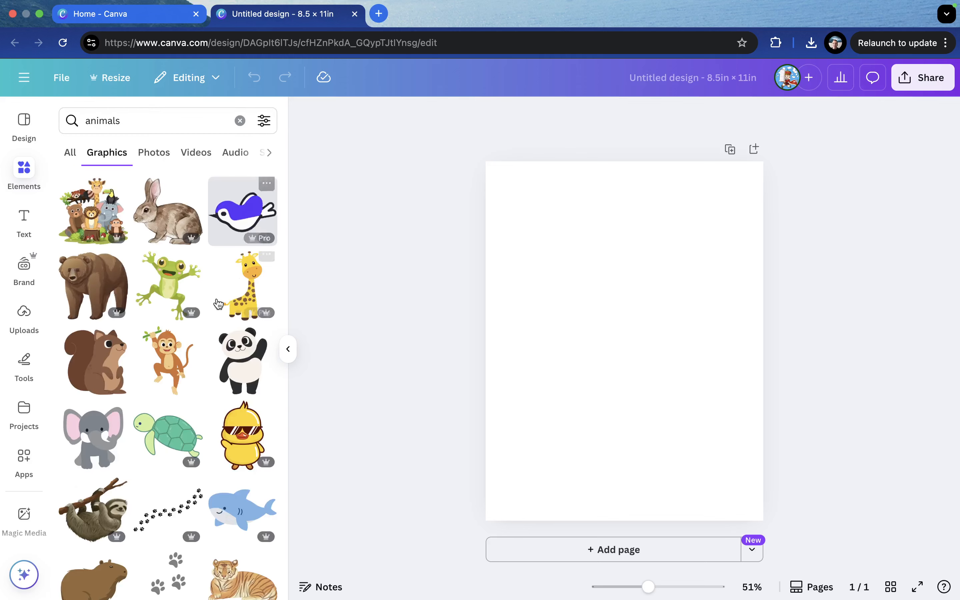
scroll(144, 300, down, 1)
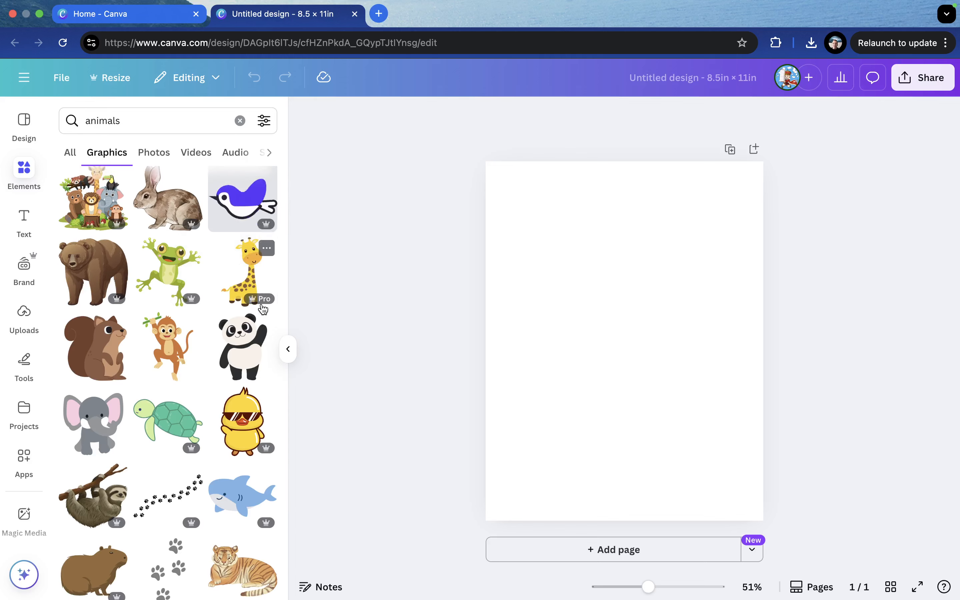
scroll(258, 313, down, 2)
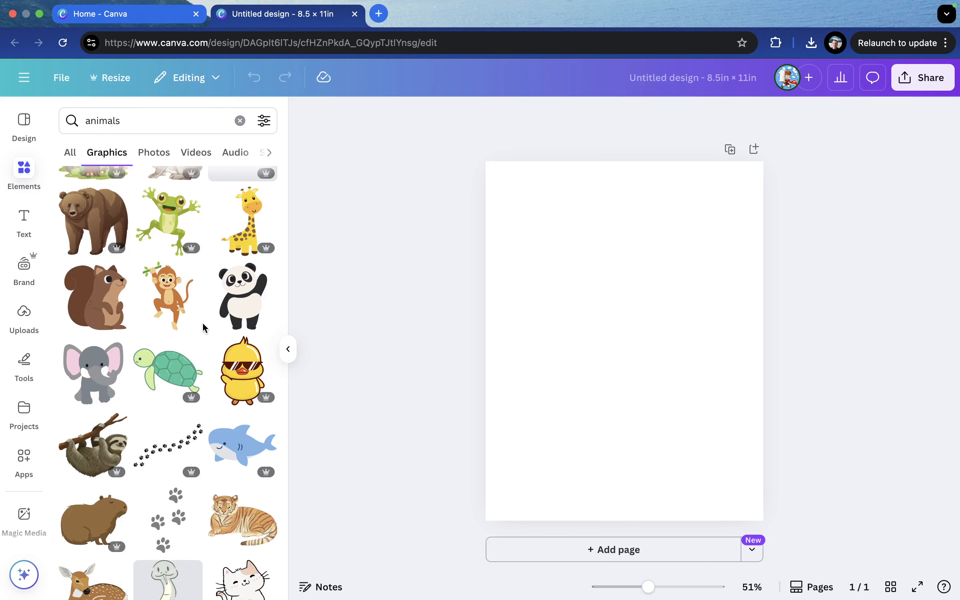
scroll(204, 328, up, 2)
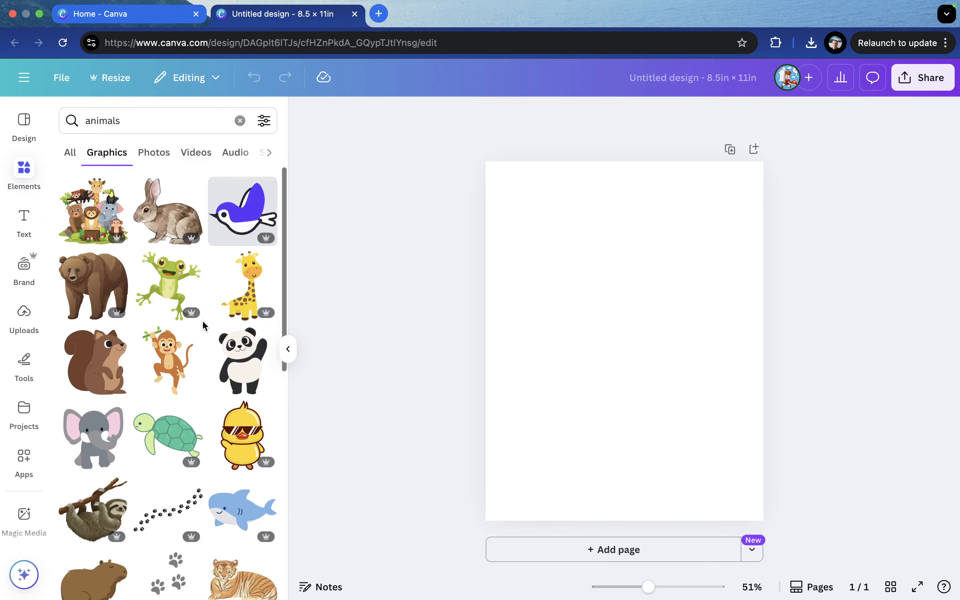
click(265, 121)
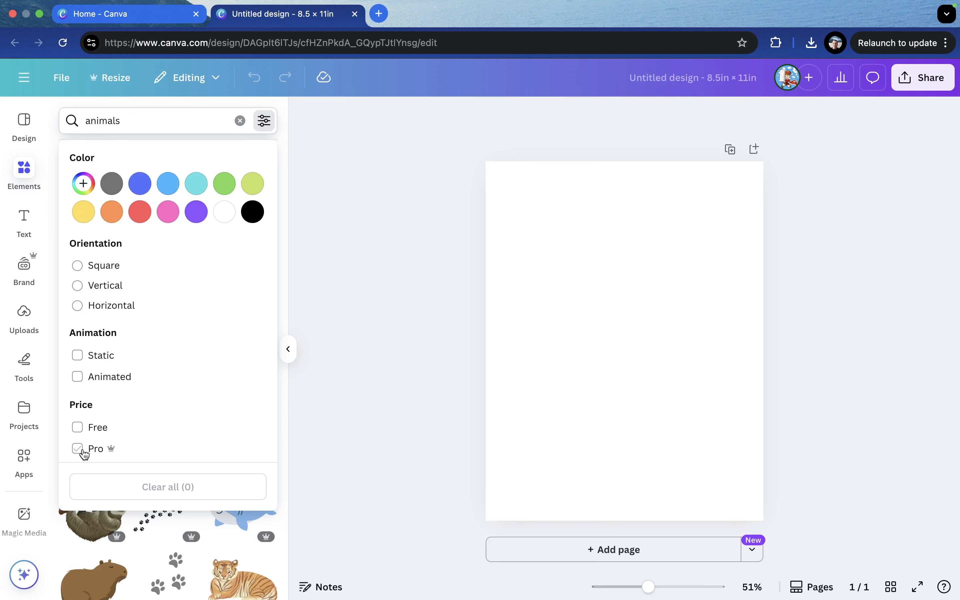
click(79, 433)
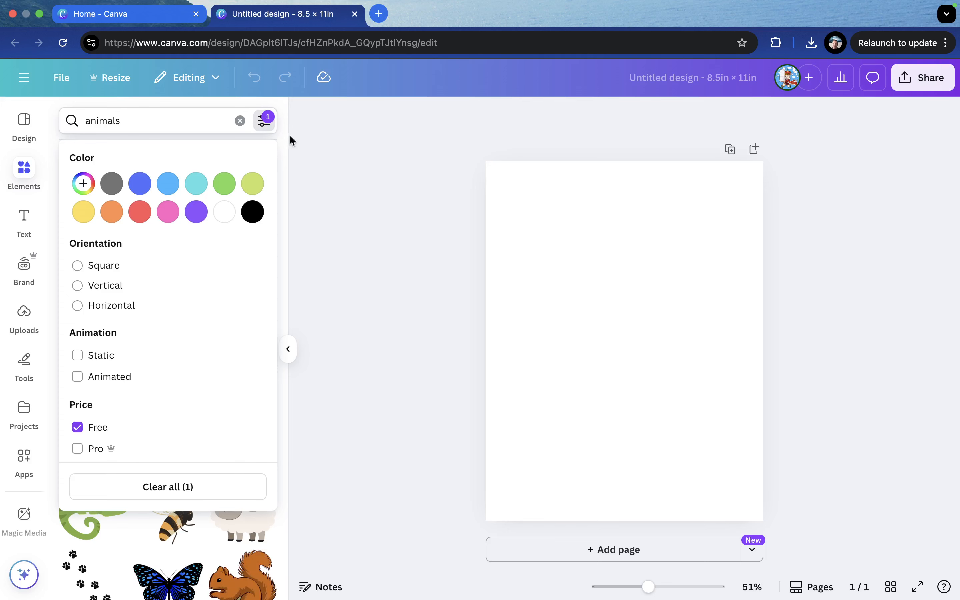
click(310, 126)
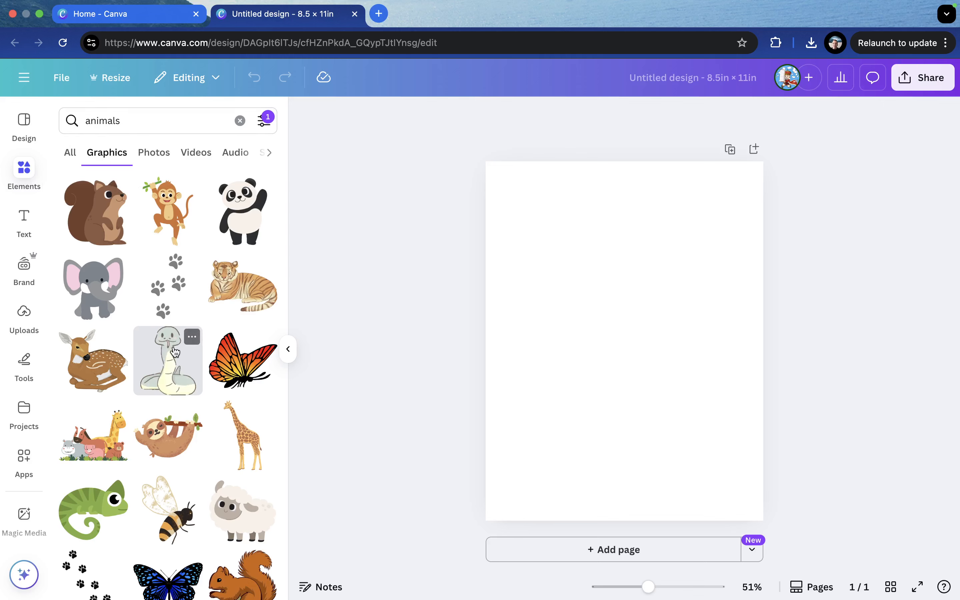
Add the cartoon shark graphic to the page
scroll(175, 352, down, 3)
scroll(197, 494, down, 10)
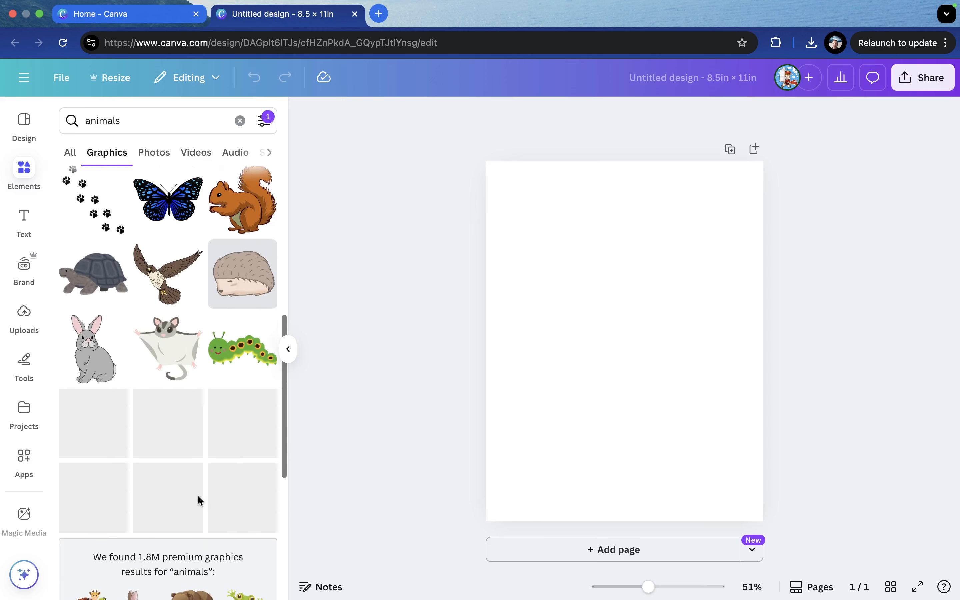
scroll(197, 494, up, 5)
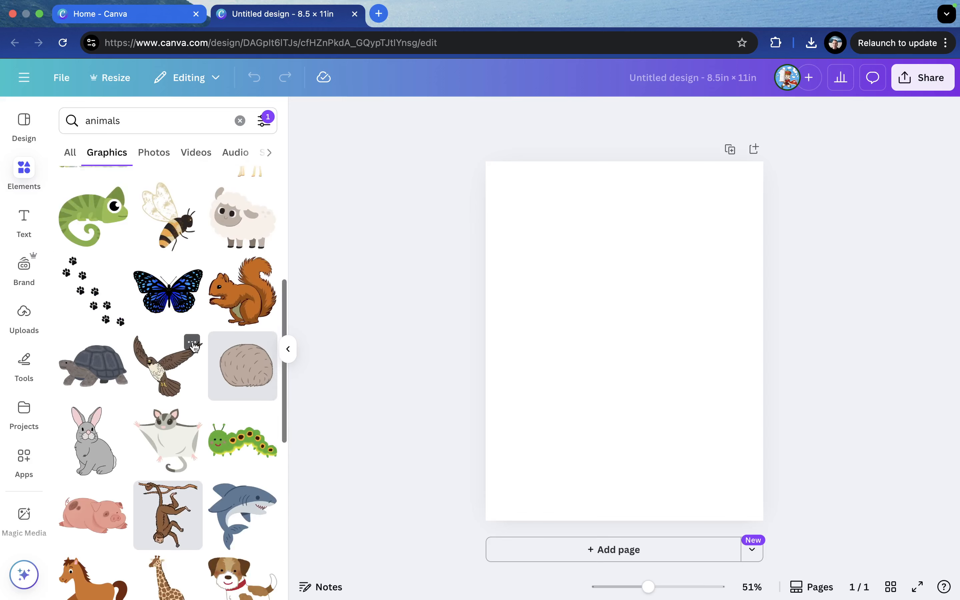
scroll(198, 457, down, 2)
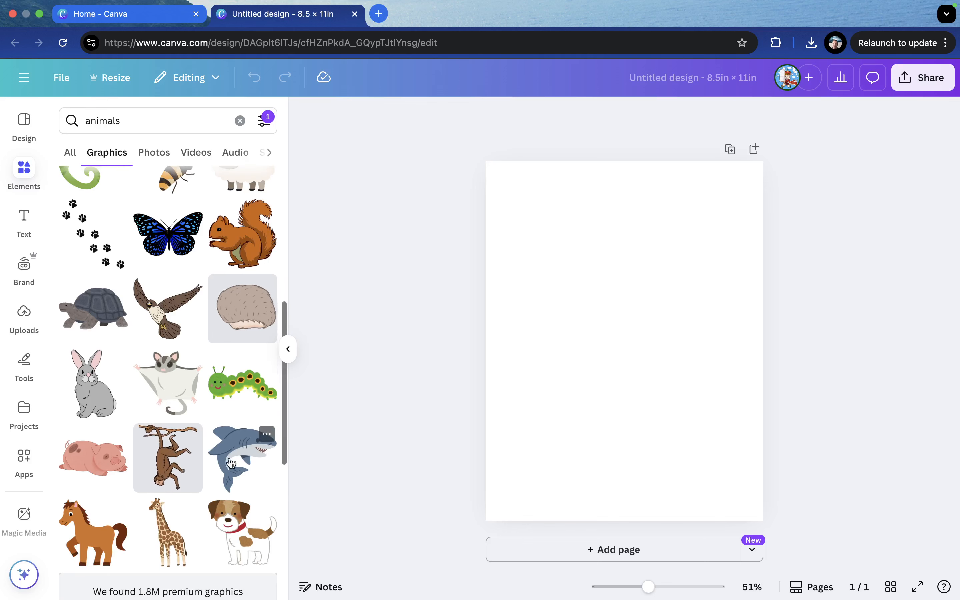
click(244, 462)
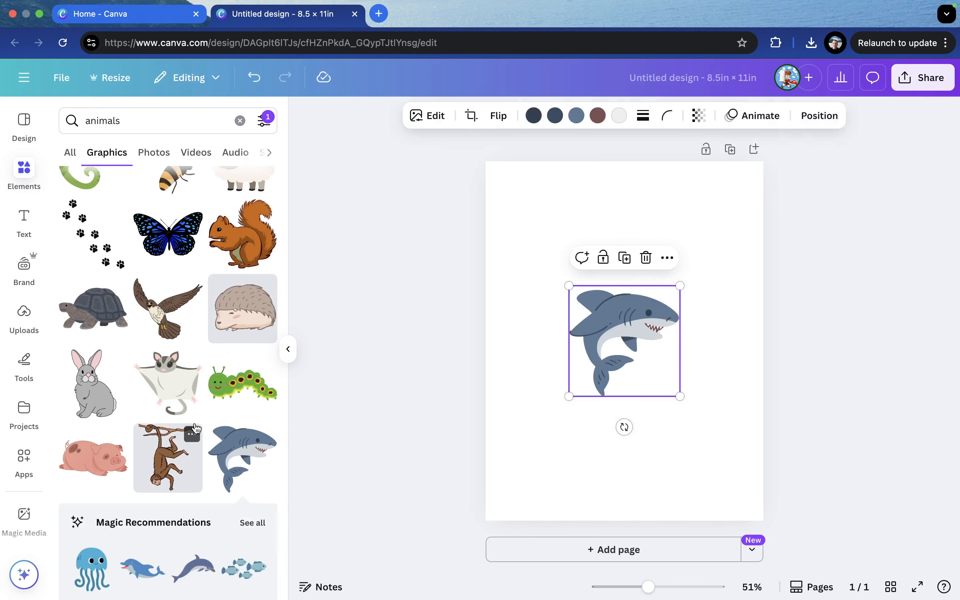
Add the sugar glider graphic and the lying pig graphic to the page
click(173, 387)
scroll(89, 505, down, 2)
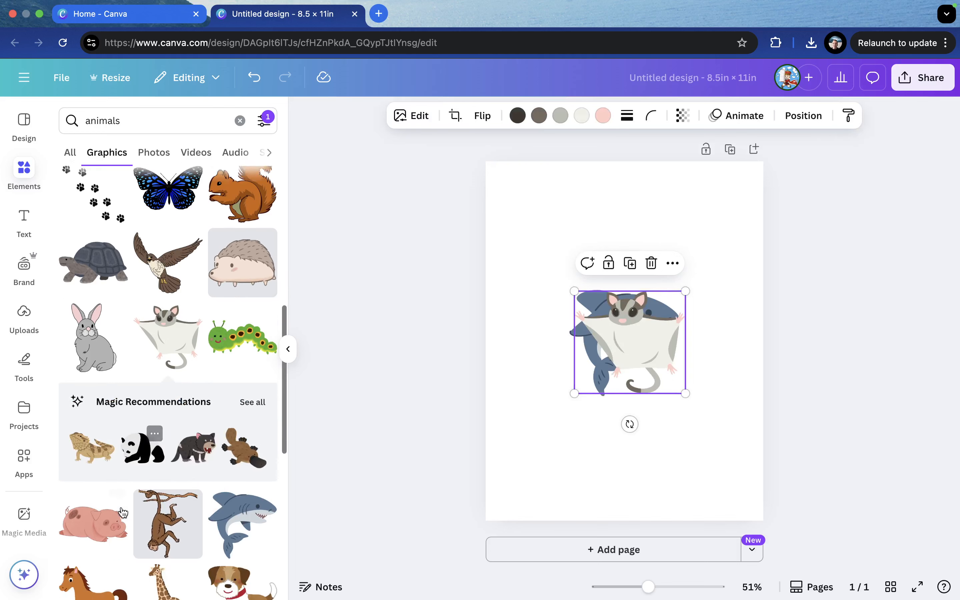
click(89, 505)
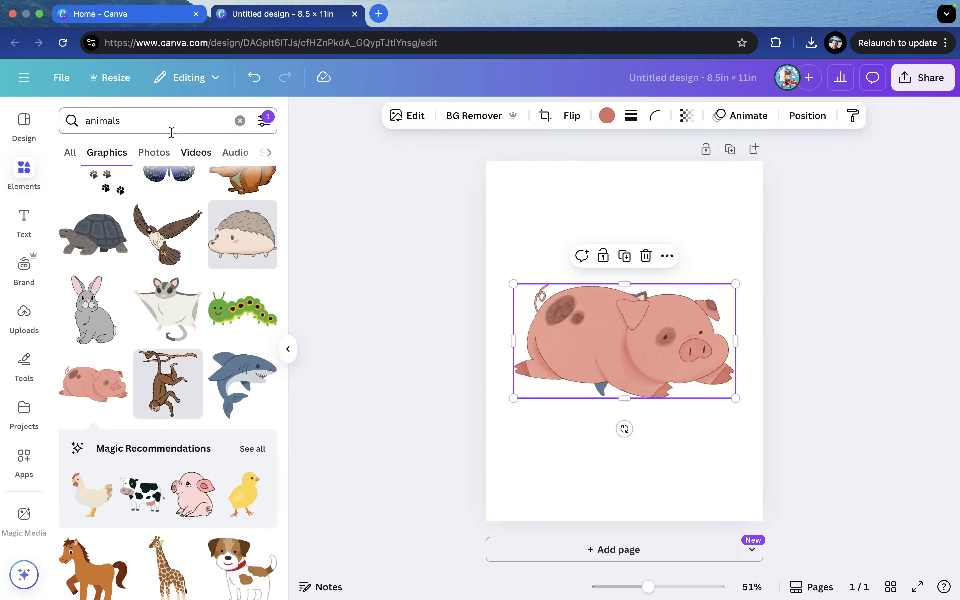
Change the price filter so only Pro graphics are shown
click(267, 126)
click(92, 449)
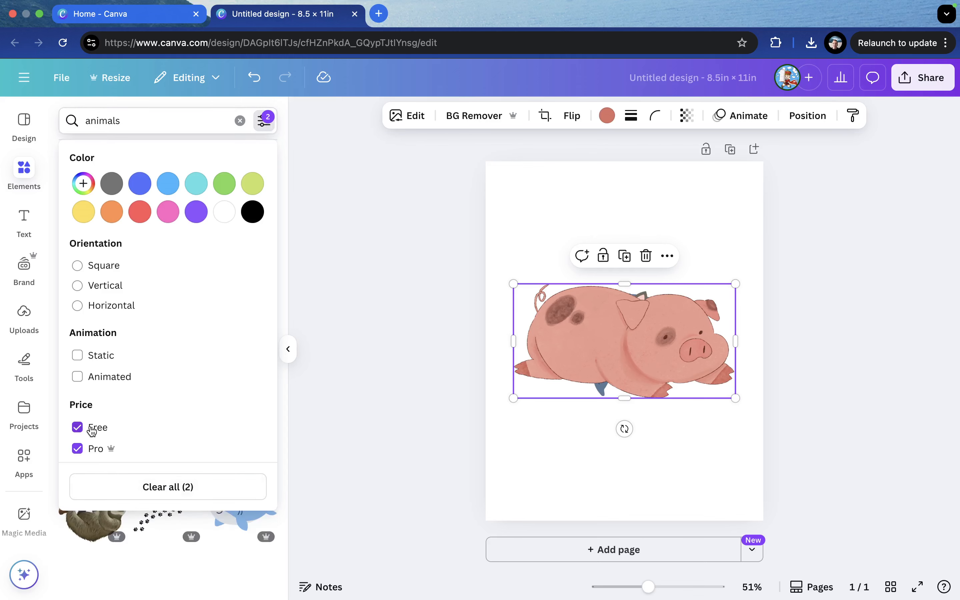
click(92, 427)
click(380, 371)
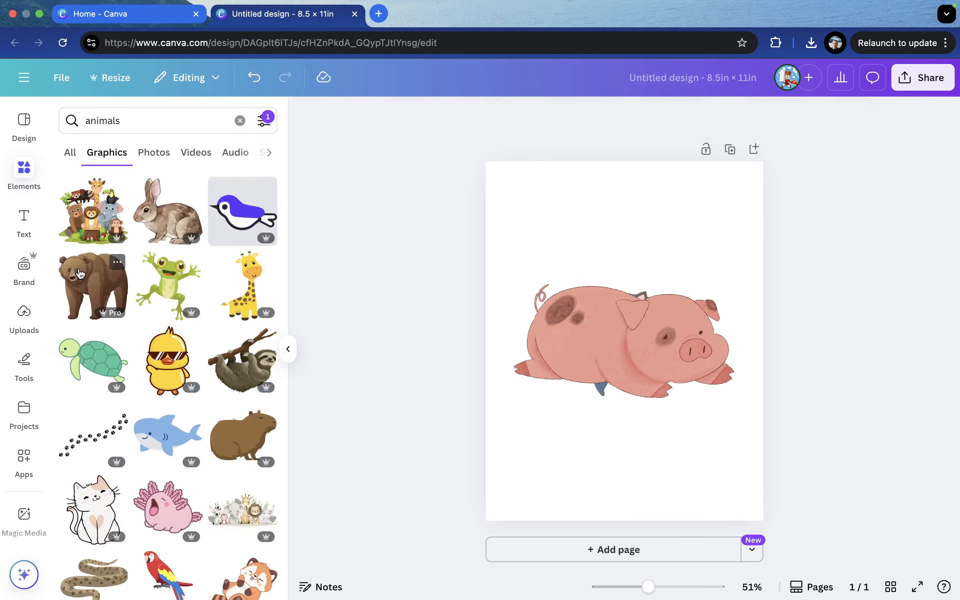
click(80, 273)
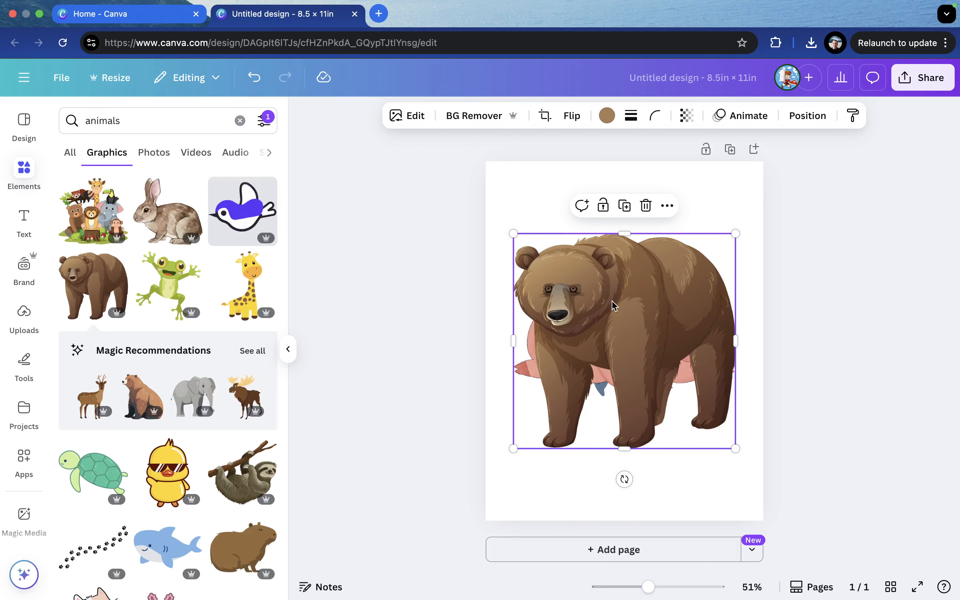
drag(613, 306, 599, 249)
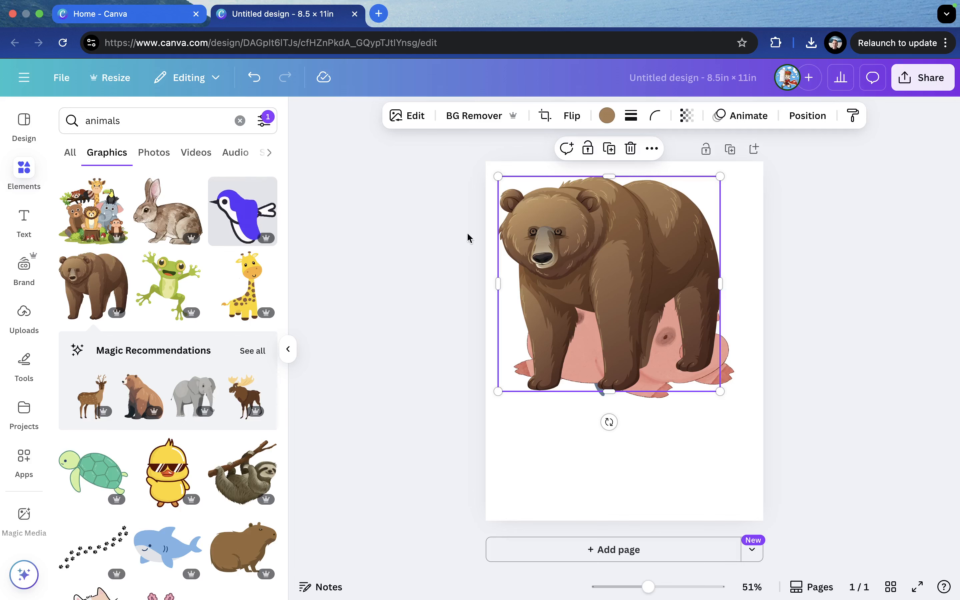
key(Delete)
Separate the stacked graphics, moving the pig to the top and the sugar glider to the bottom of the page
click(695, 379)
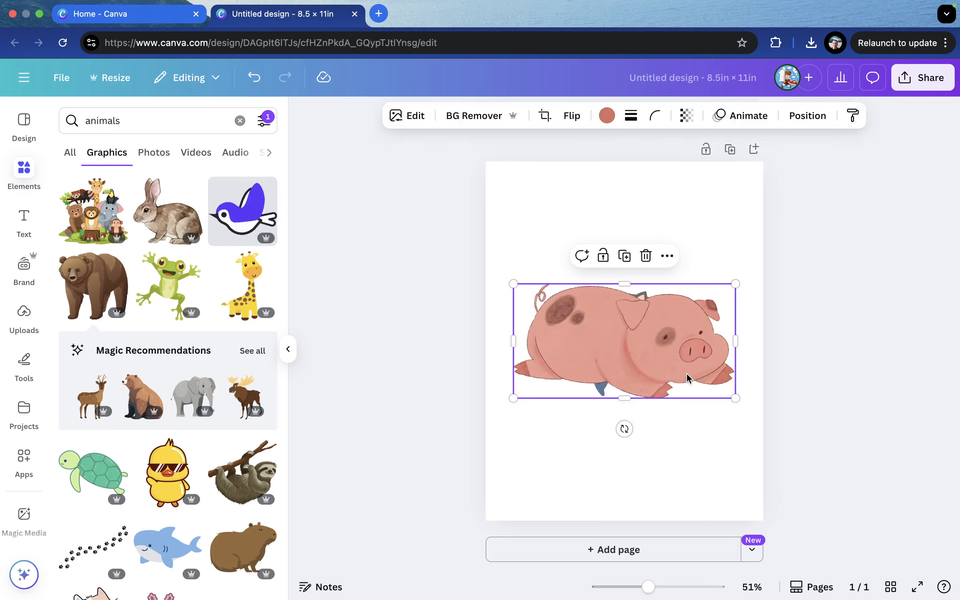
drag(695, 379, 685, 285)
drag(652, 371, 653, 477)
Shrink the pig and place it in the top-left corner of the page
click(640, 225)
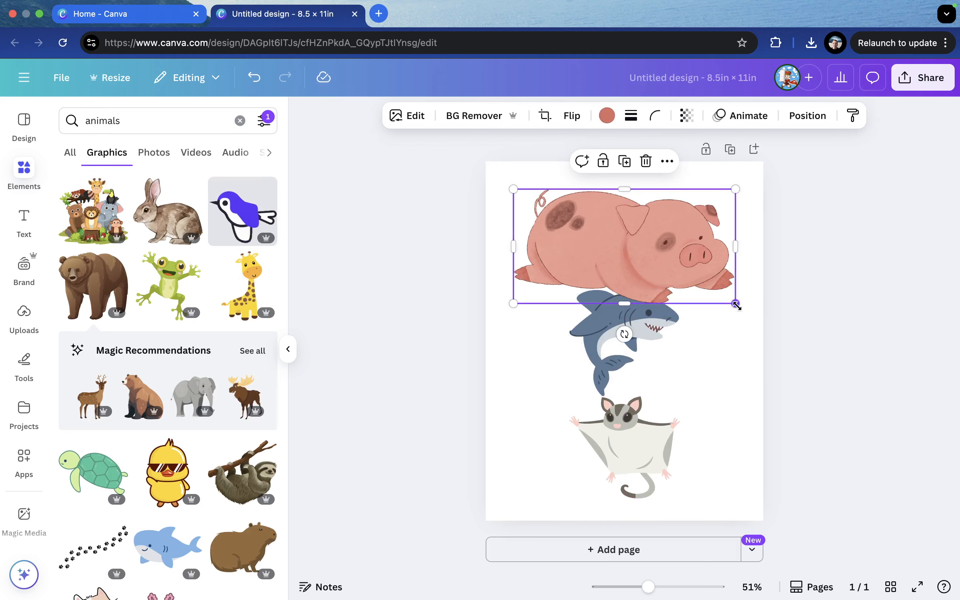
drag(733, 306, 639, 255)
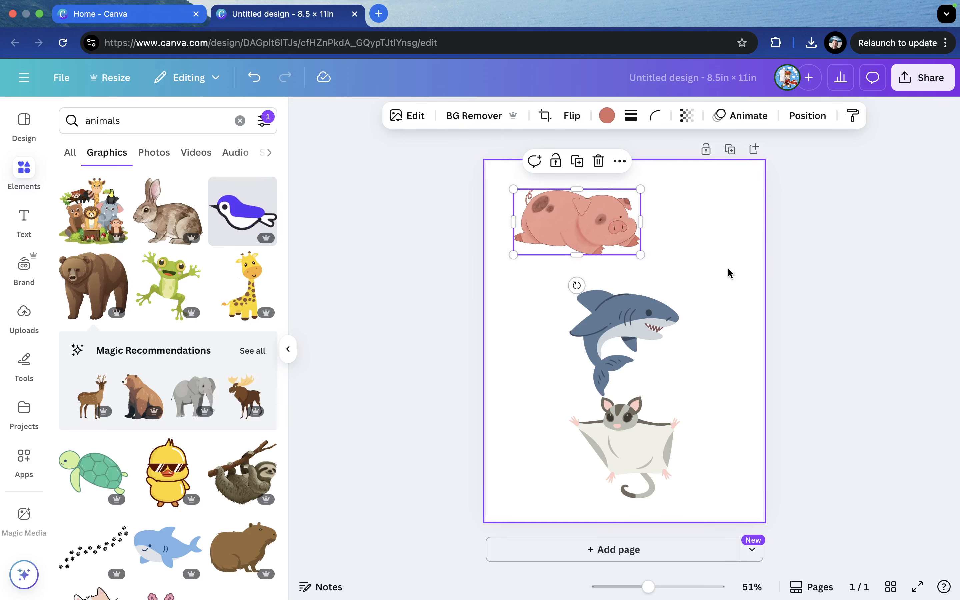
drag(579, 222, 572, 214)
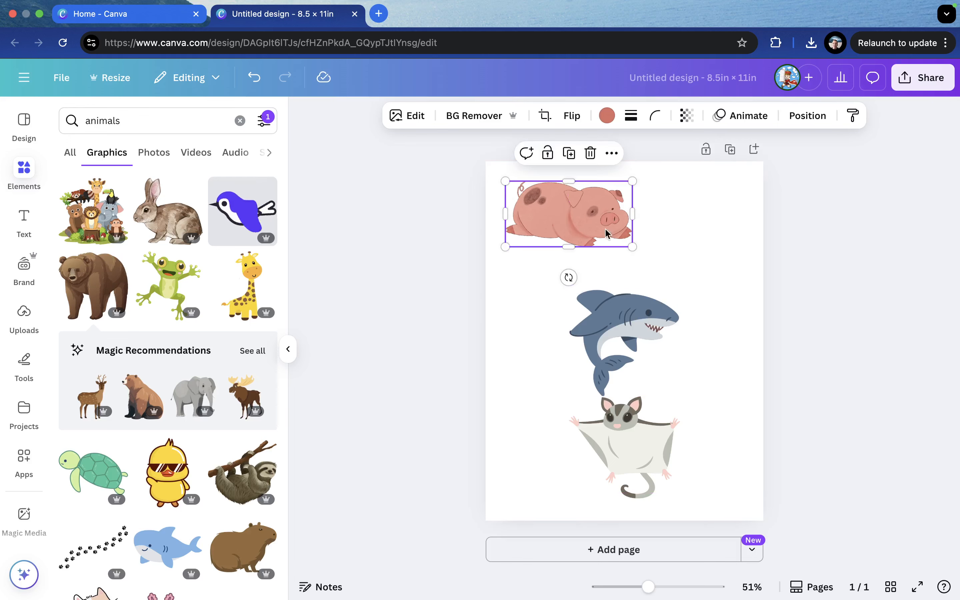
drag(632, 247, 605, 231)
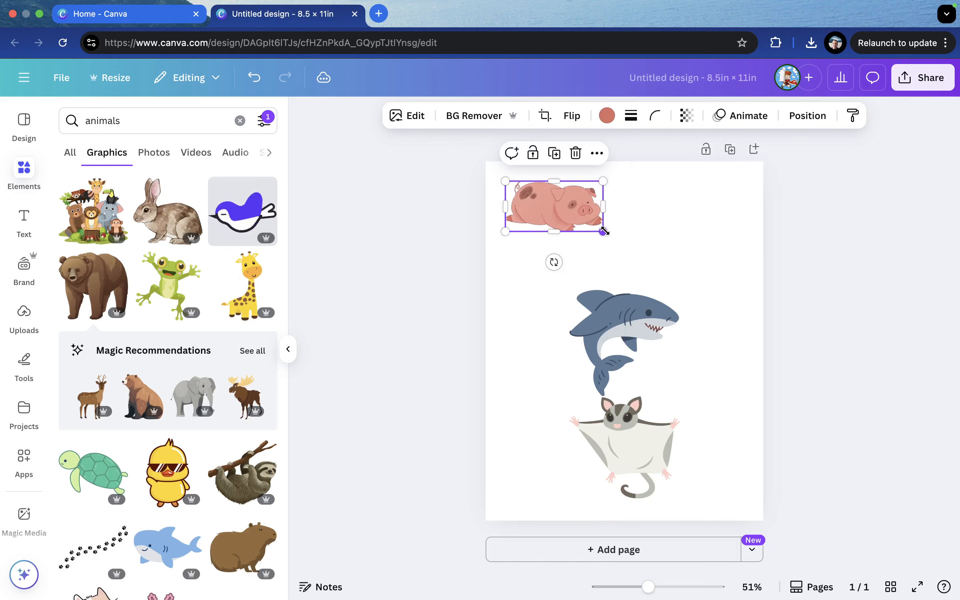
Move the shark to the left just below the pig and shrink it
click(614, 330)
drag(614, 329, 557, 323)
mouse_move(616, 369)
mouse_down()
mouse_move(574, 327)
mouse_move(603, 356)
mouse_up()
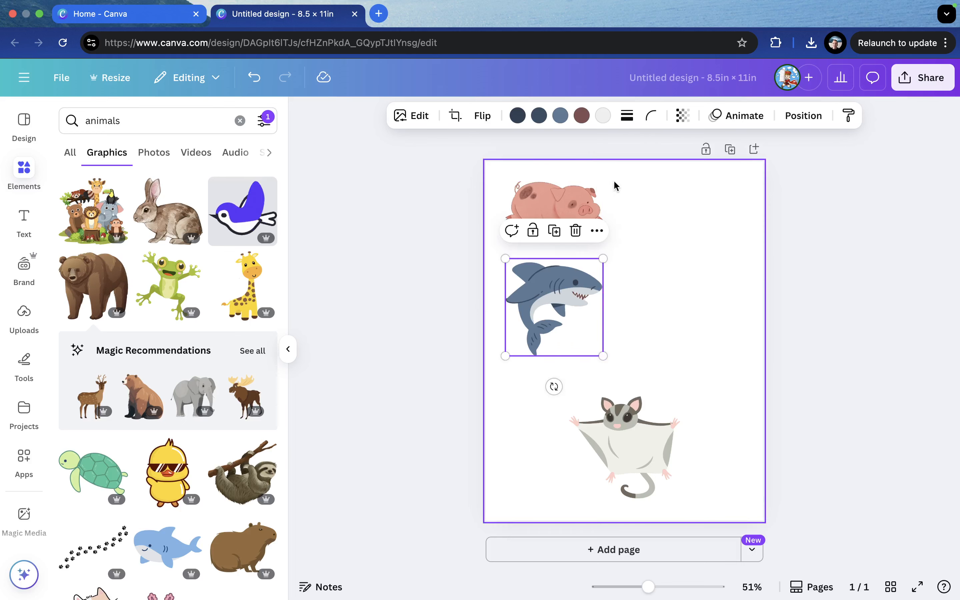
Center the pig and shark in a column and shrink the sugar glider at the bottom
click(714, 264)
drag(695, 189, 607, 295)
click(637, 440)
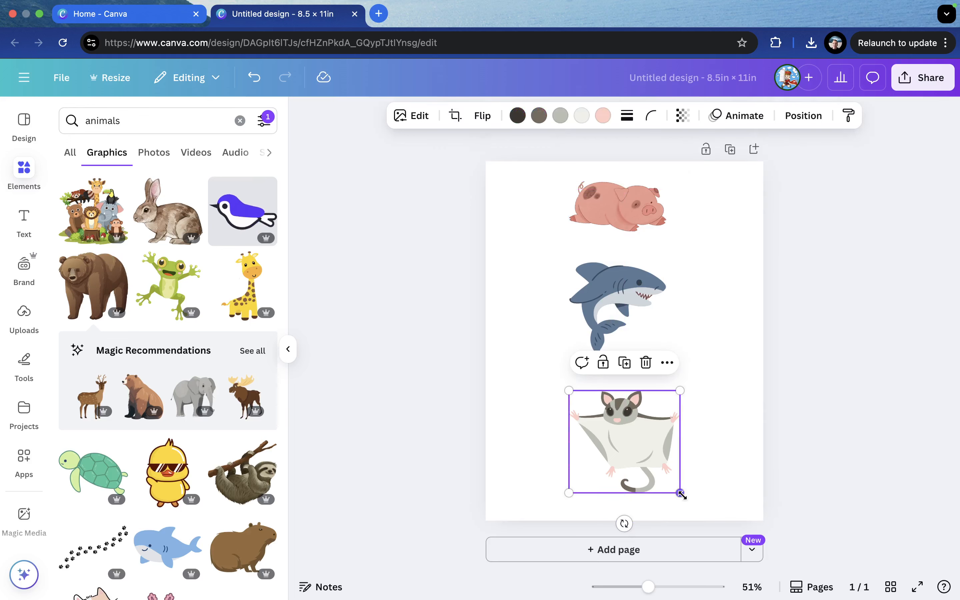
drag(681, 499, 630, 456)
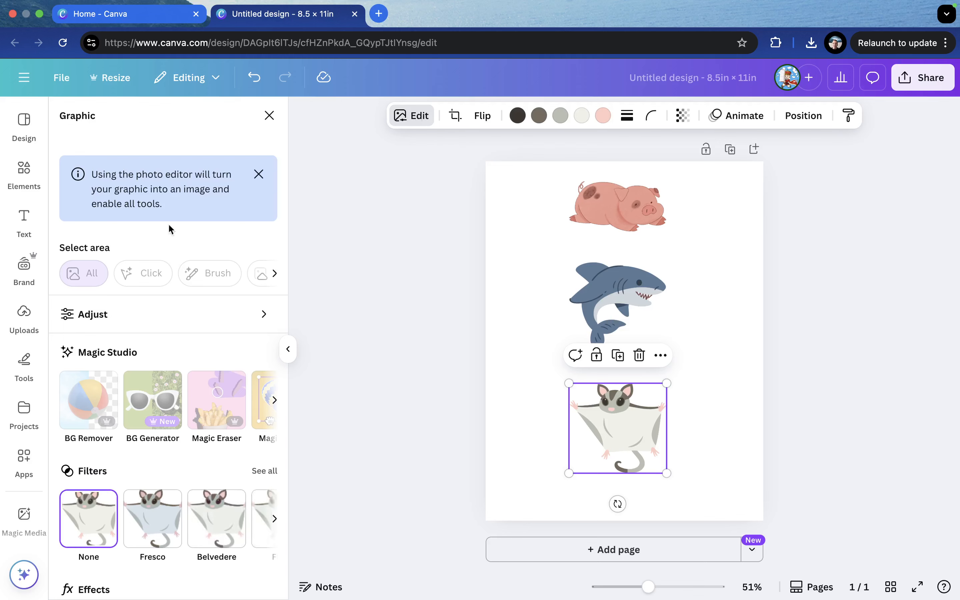
Open the Adjust settings for the sugar glider graphic
scroll(148, 405, down, 1)
click(183, 298)
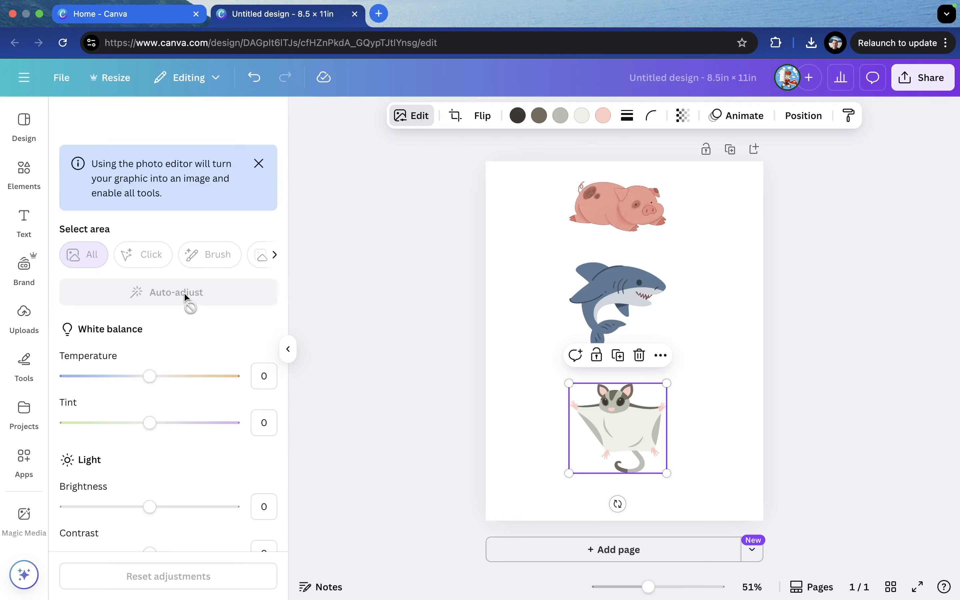
Adjust the sugar glider's color, setting vibrance to 46 and saturation to 2
scroll(128, 432, down, 3)
scroll(128, 432, up, 3)
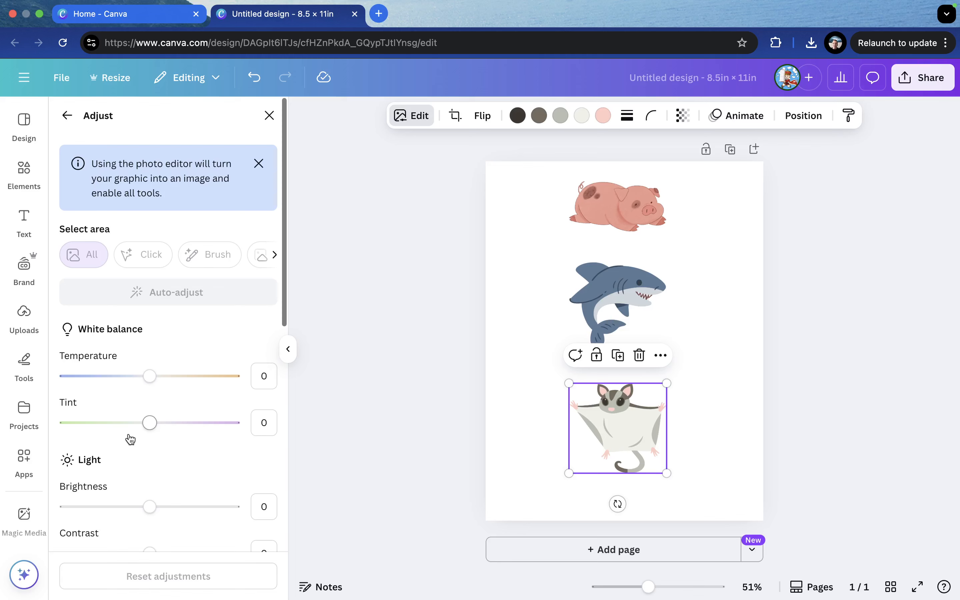
scroll(153, 338, down, 3)
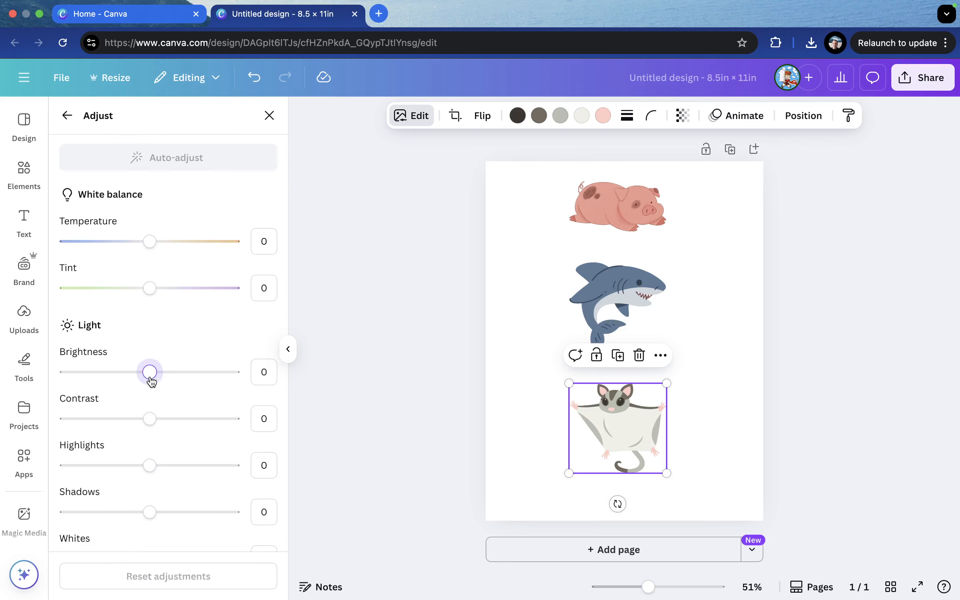
drag(150, 375, 252, 384)
scroll(169, 433, down, 2)
scroll(163, 392, down, 8)
click(158, 387)
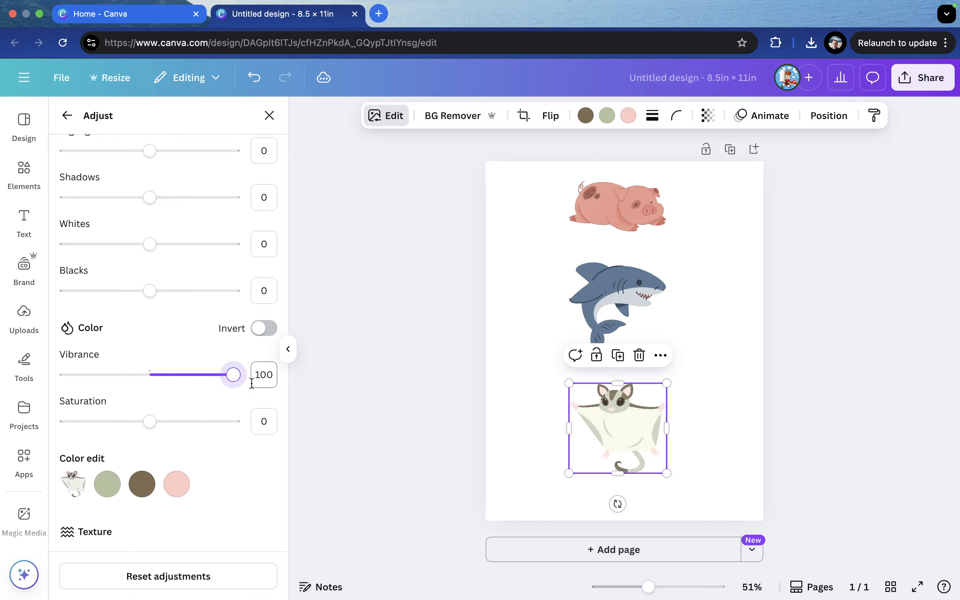
mouse_move(144, 422)
mouse_down()
mouse_move(249, 440)
mouse_move(153, 439)
mouse_up()
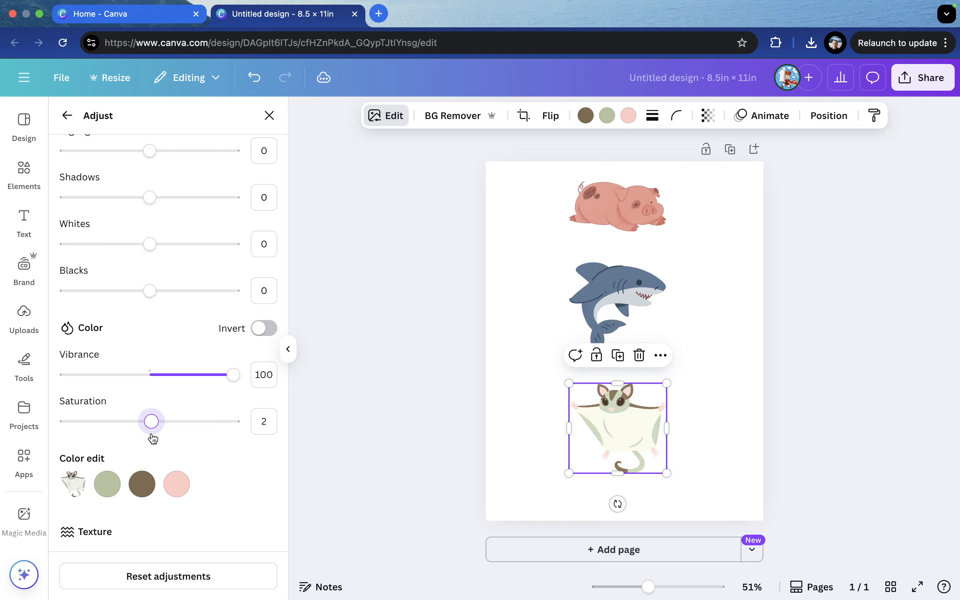
drag(234, 375, 208, 375)
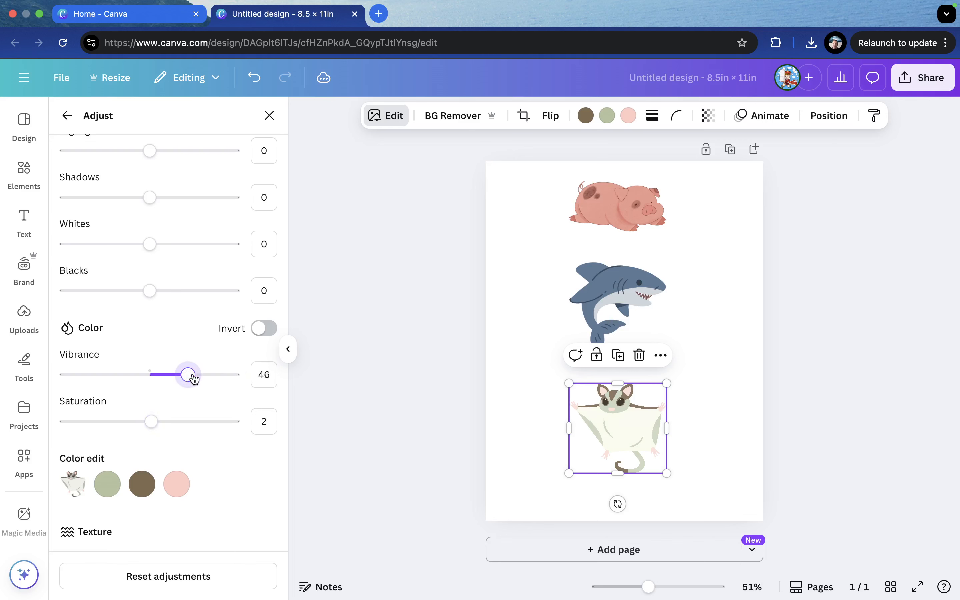
Rename the design CUTE ANIMALS
click(538, 350)
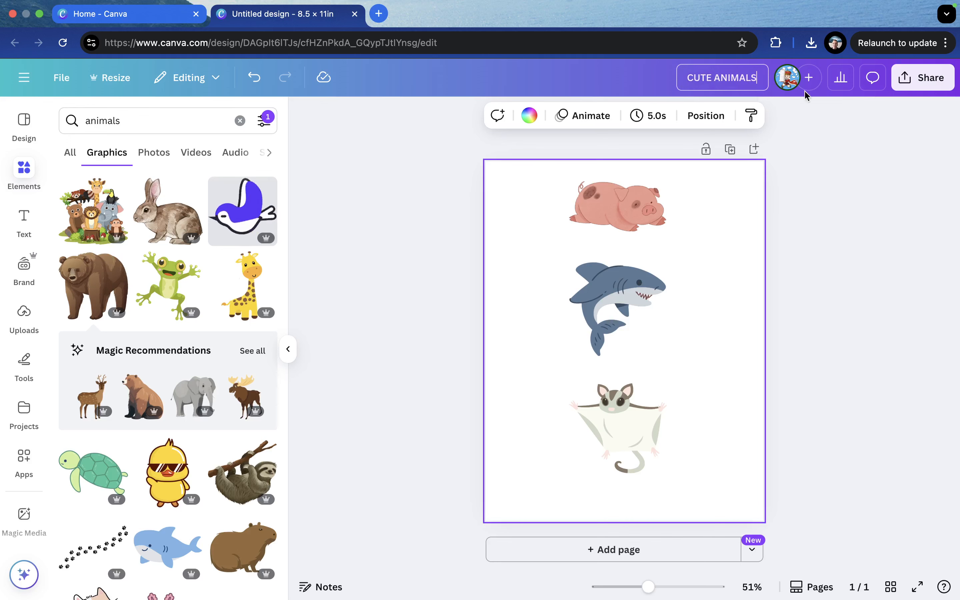
click(958, 263)
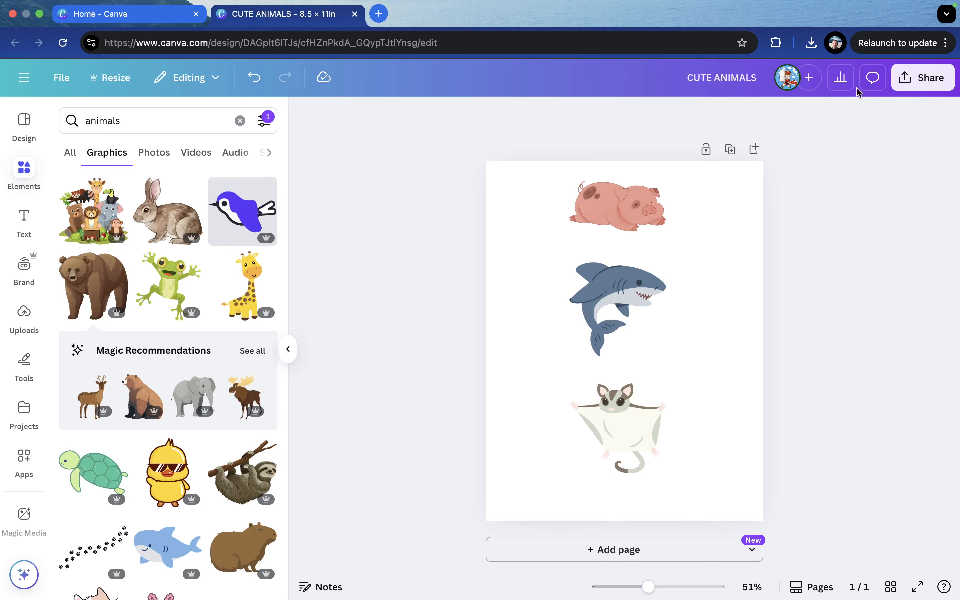
Download the design as a PNG file at size 1
click(929, 76)
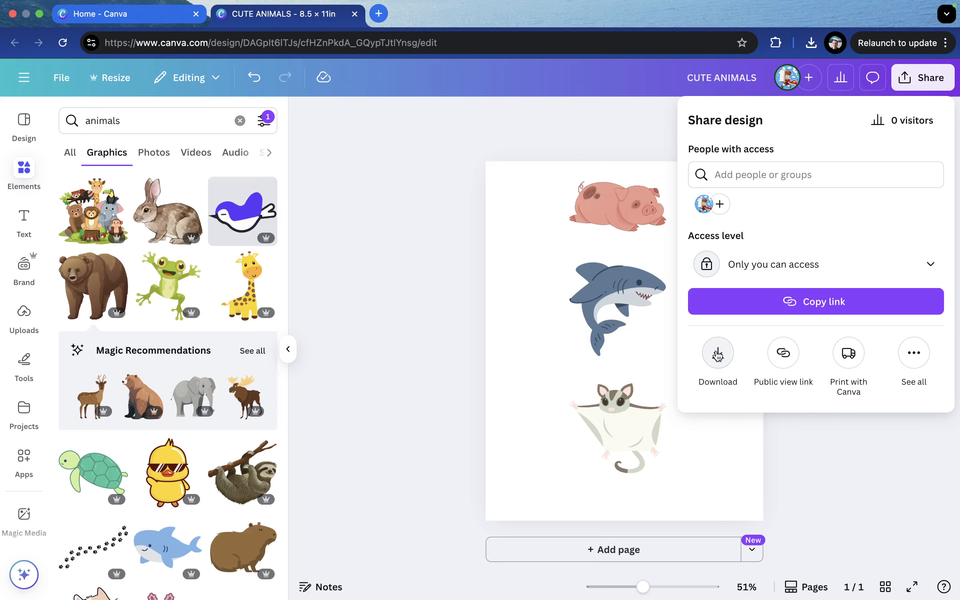
click(718, 353)
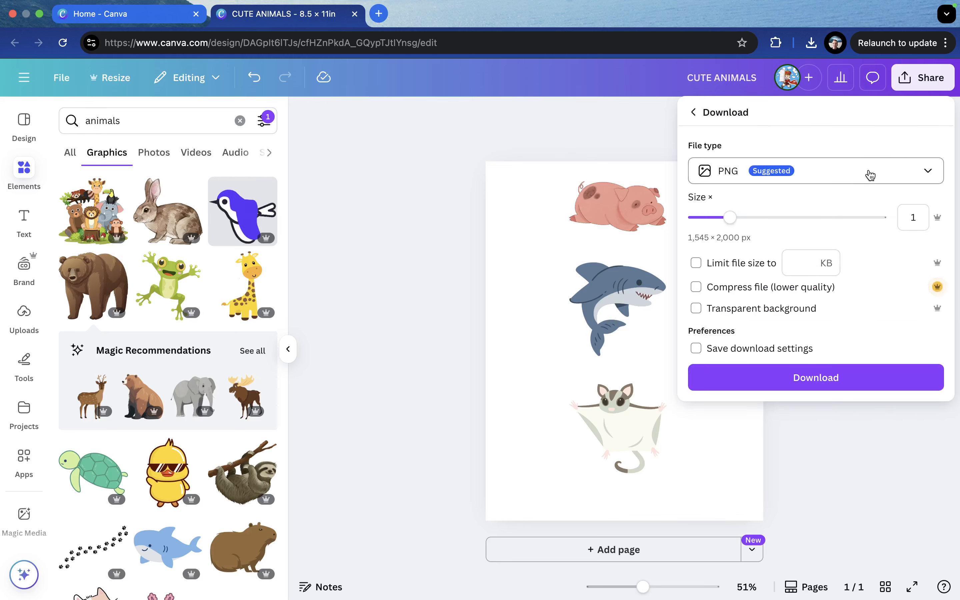
click(865, 173)
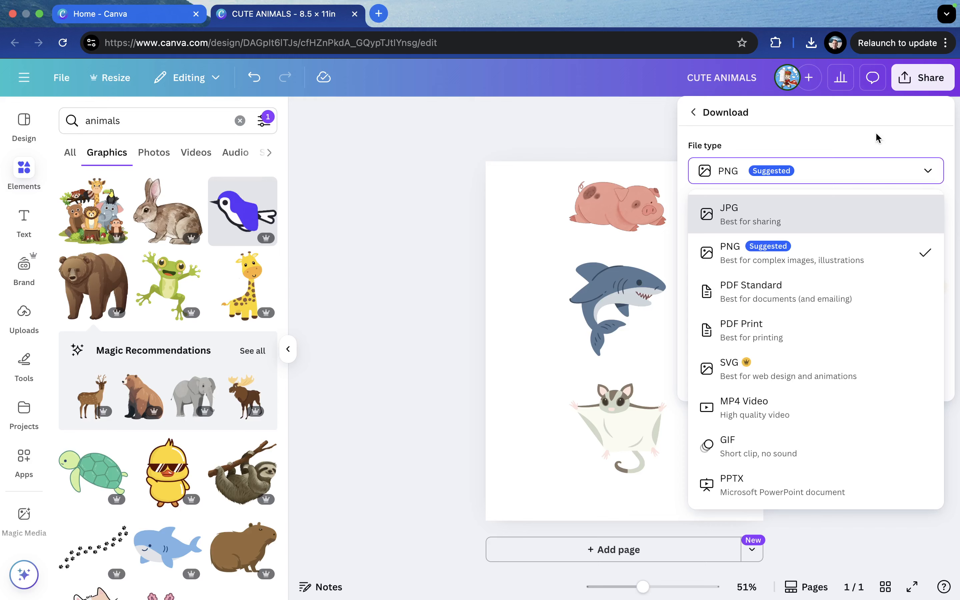
click(745, 258)
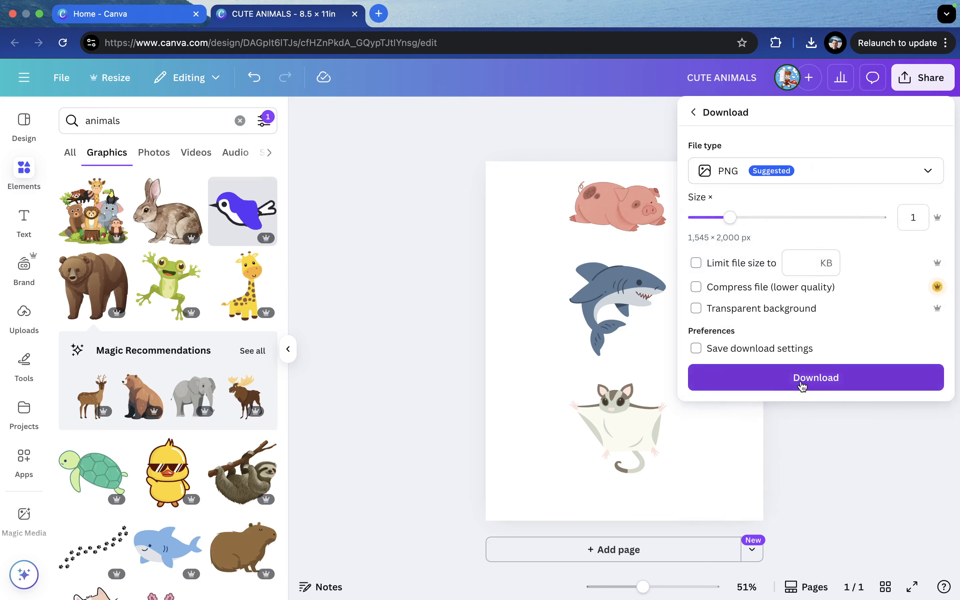
click(818, 387)
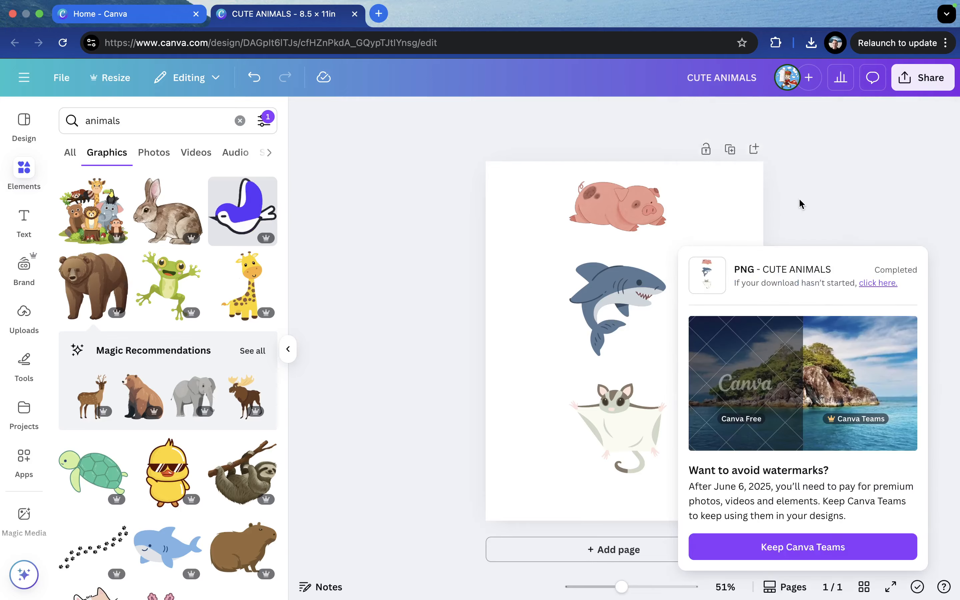
Open the downloaded CUTE ANIMALS.png in Preview full screen and scroll through the image
click(725, 87)
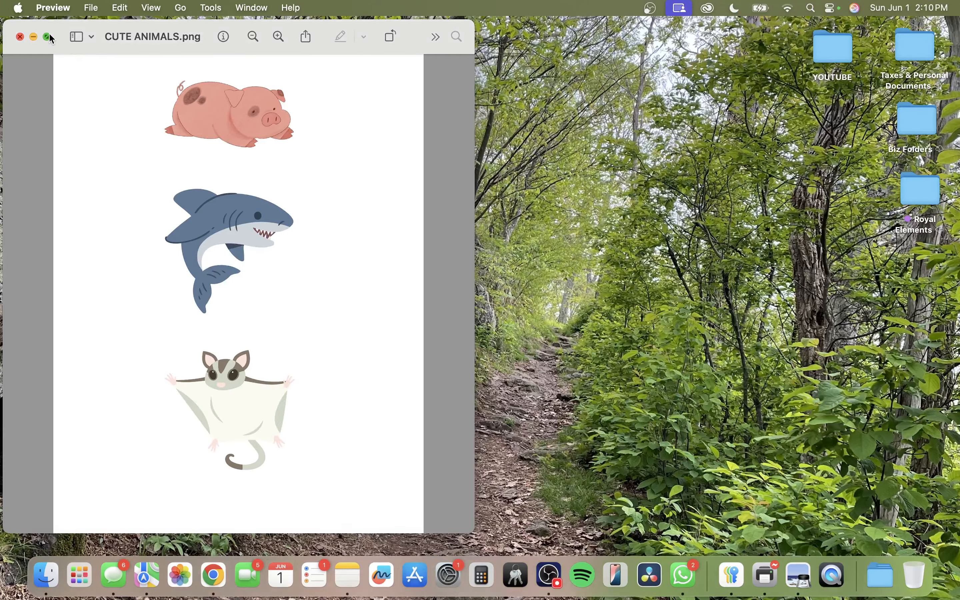
click(48, 37)
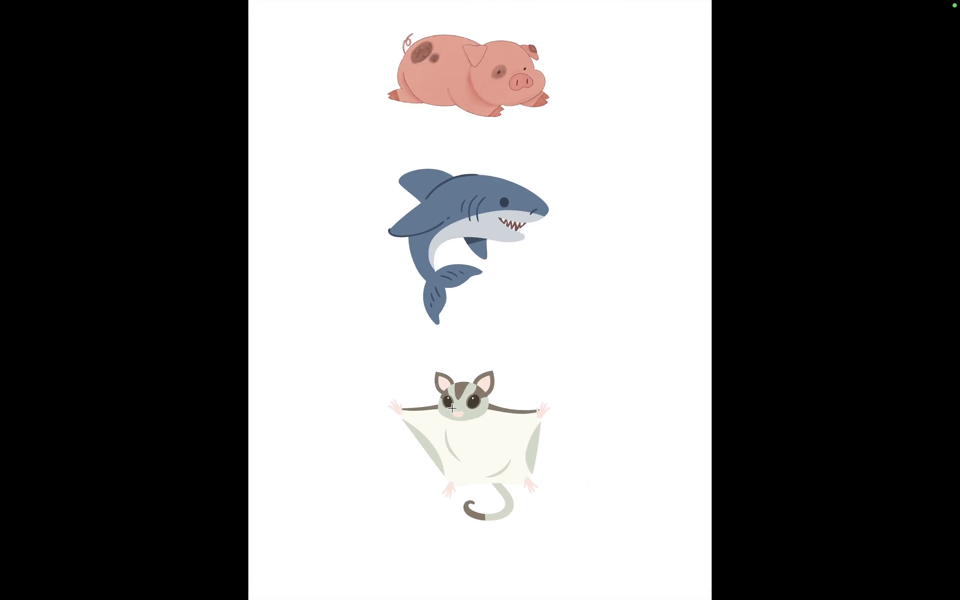
scroll(519, 82, up, 5)
scroll(452, 293, up, 2)
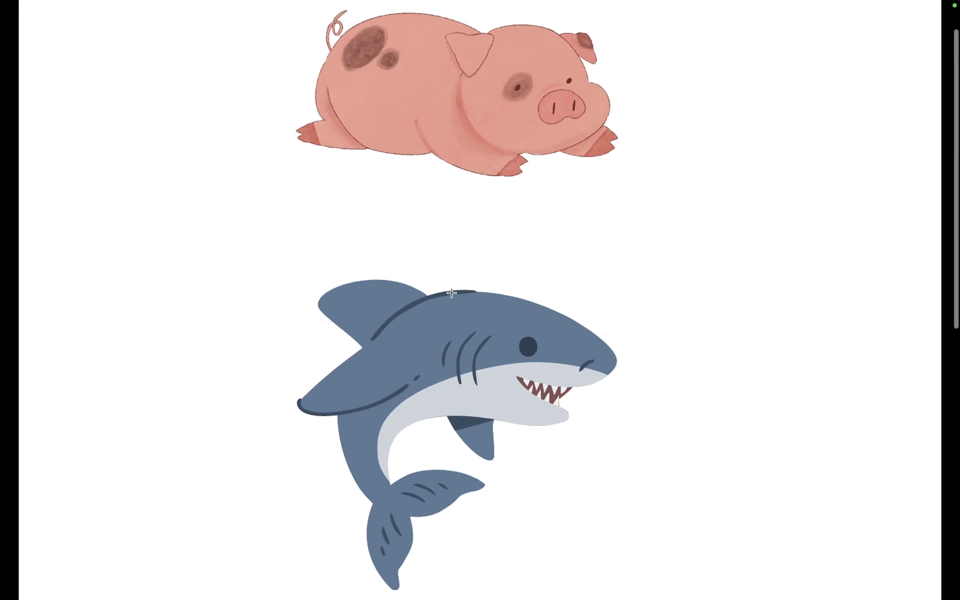
scroll(451, 293, down, 15)
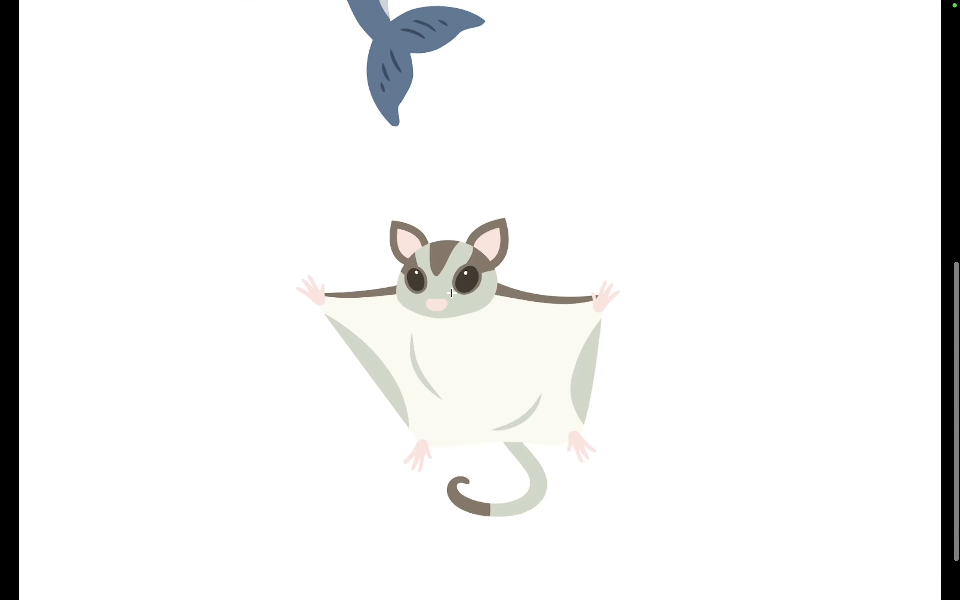
scroll(499, 111, down, 5)
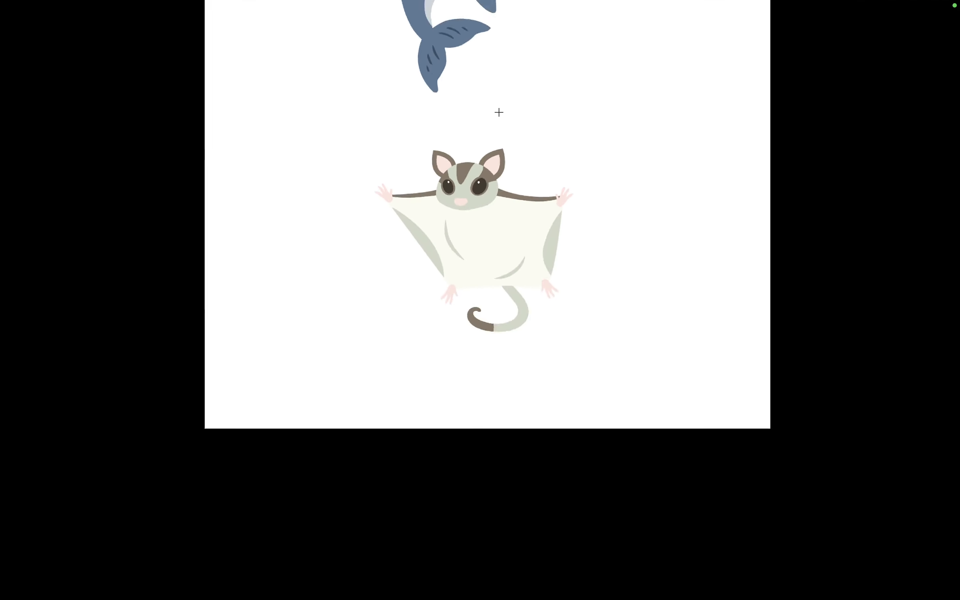